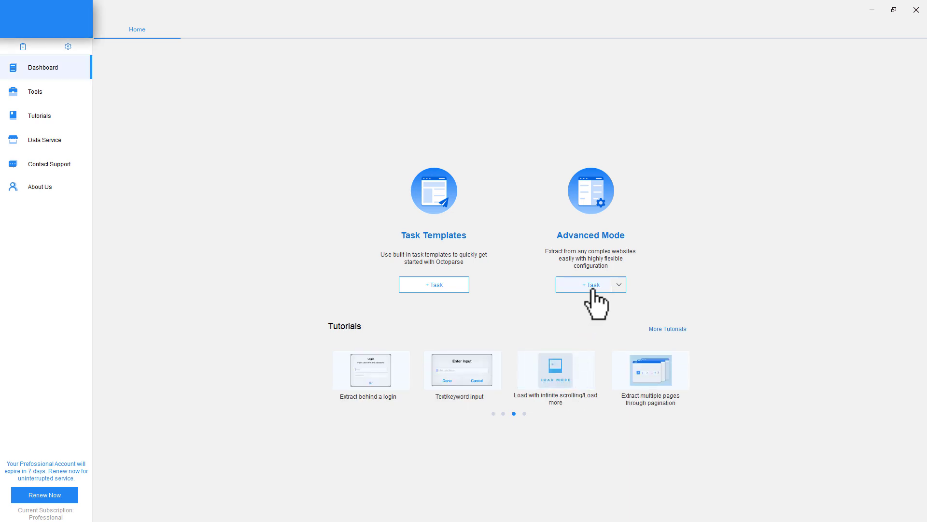
{"action": "left_click", "coordinate": [605, 284]}
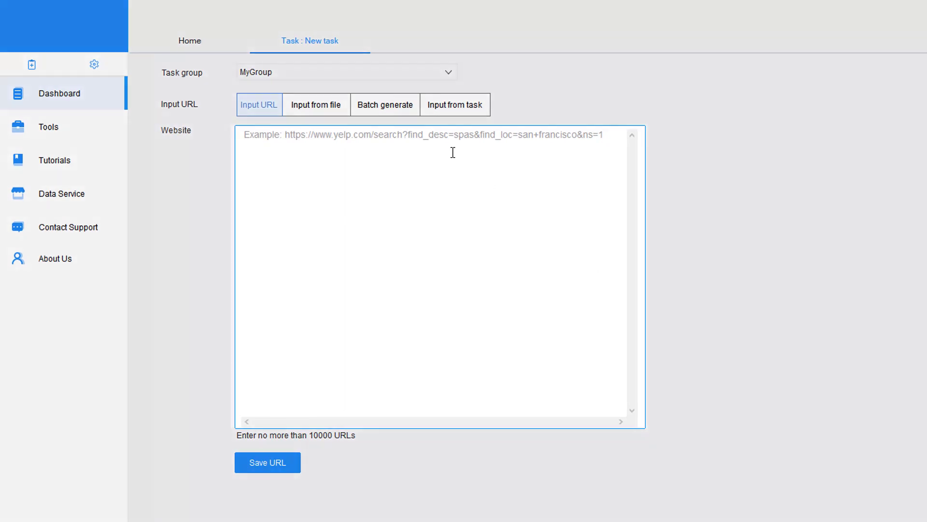
{"action": "left_click", "coordinate": [409, 136]}
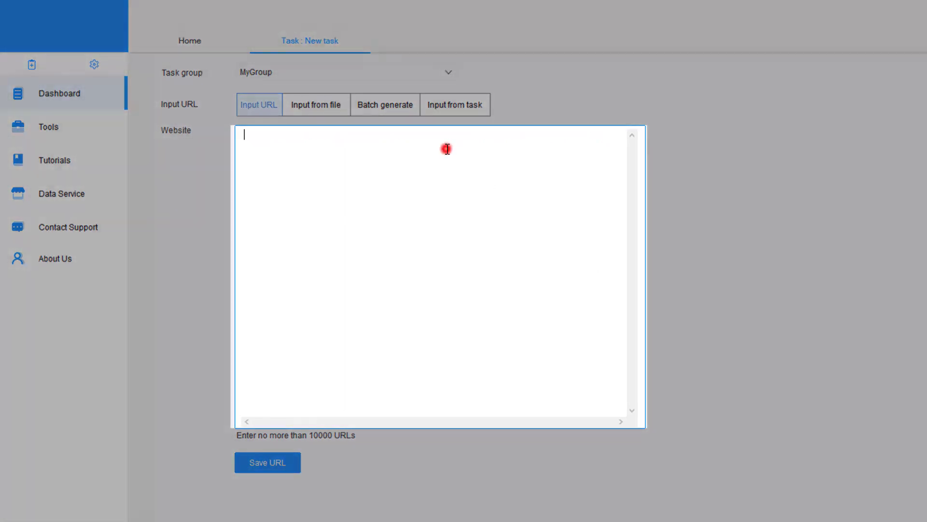
{"action": "type", "text": "www"}
{"action": "left_click", "coordinate": [448, 149]}
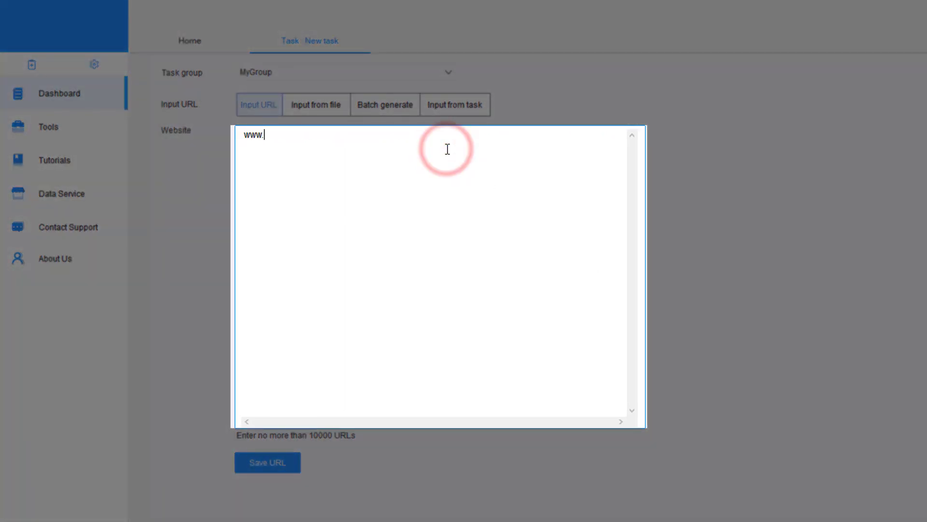
{"action": "type", "text": ".google.com/maps"}
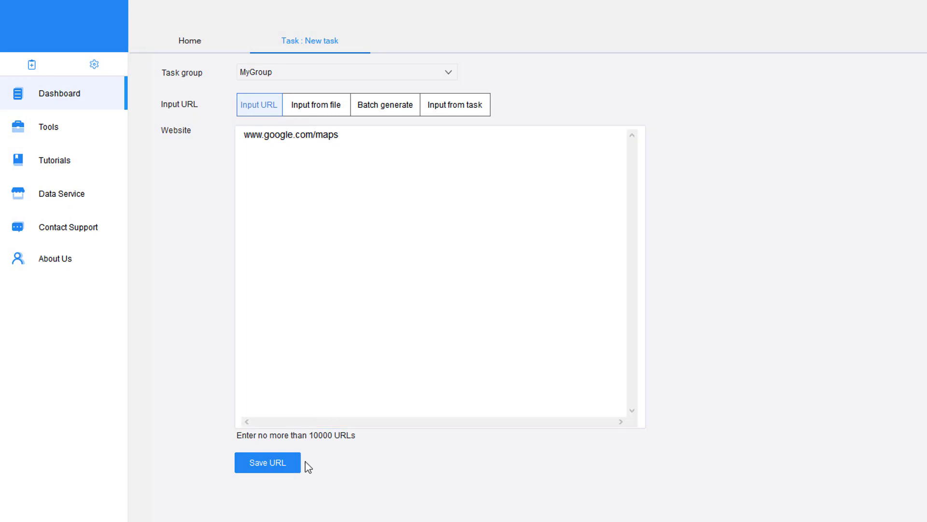
{"action": "left_click", "coordinate": [275, 465]}
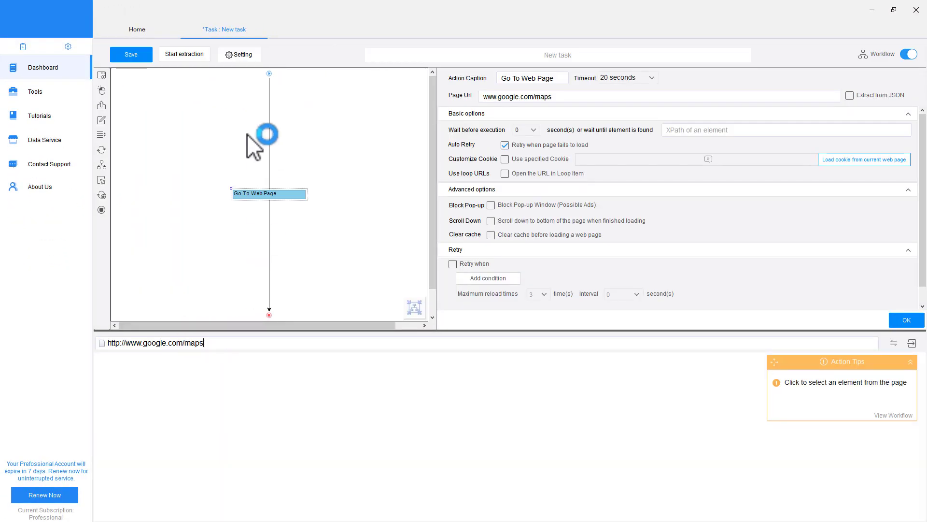
Switch the task's browser setting to Firefox 45.0 and save it
{"action": "left_click", "coordinate": [247, 57]}
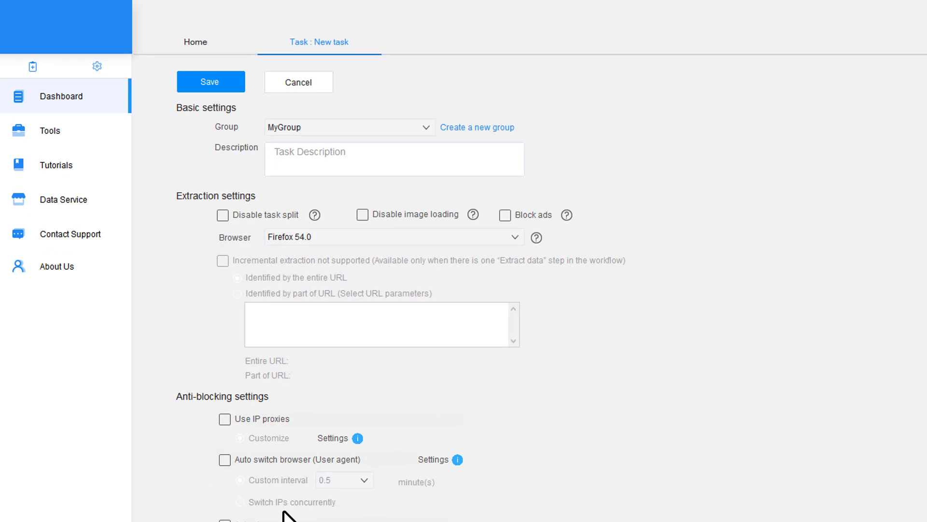
{"action": "left_click", "coordinate": [342, 250]}
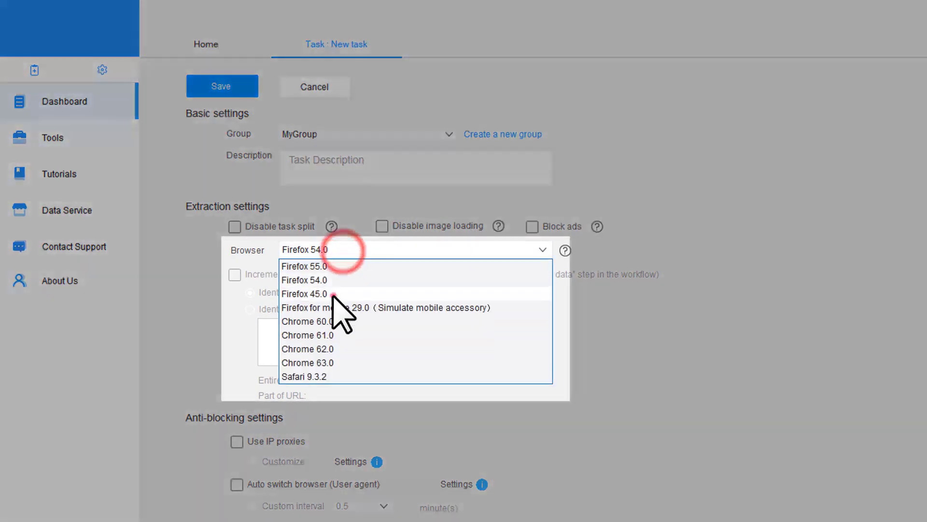
{"action": "left_click", "coordinate": [333, 292]}
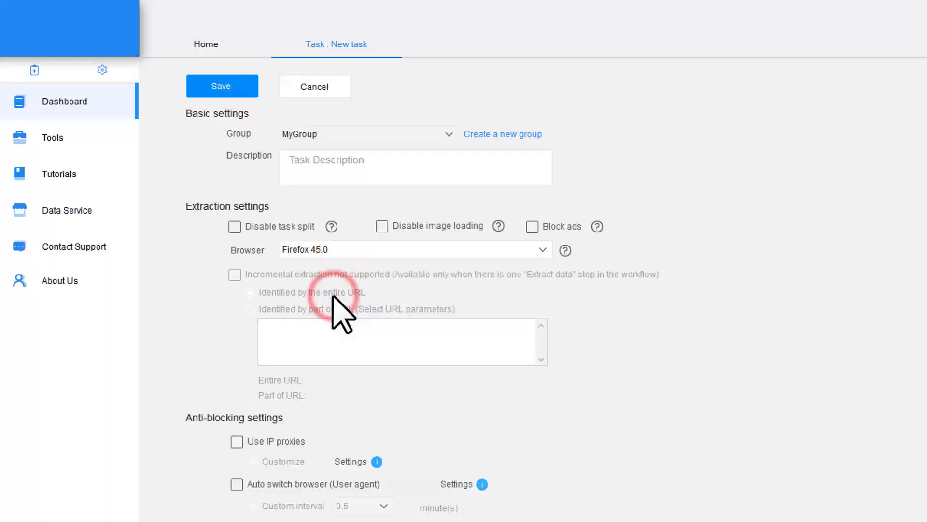
{"action": "left_click", "coordinate": [221, 87]}
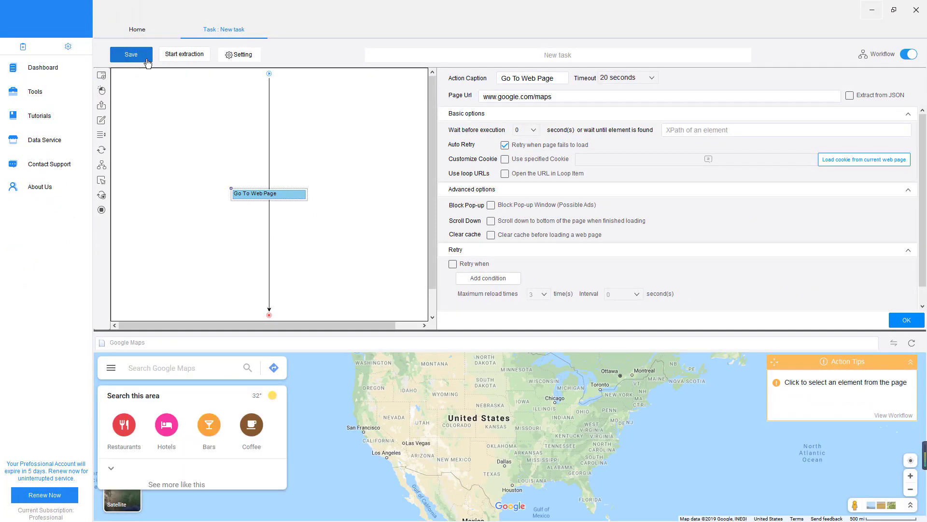
Uncheck 'Retry when page fails to load' in the Go To Web Page step's Auto Retry options
{"action": "left_click", "coordinate": [139, 56]}
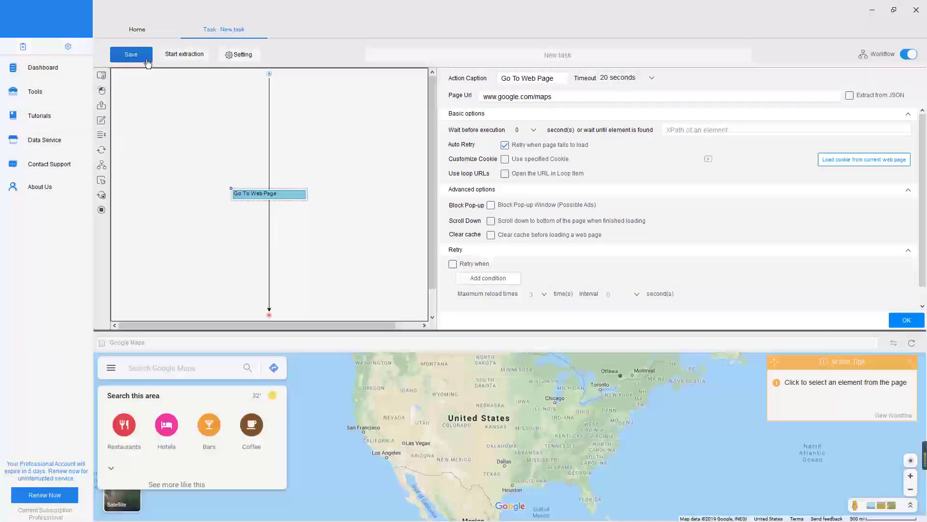
{"action": "left_click", "coordinate": [505, 145]}
{"action": "left_click", "coordinate": [907, 320]}
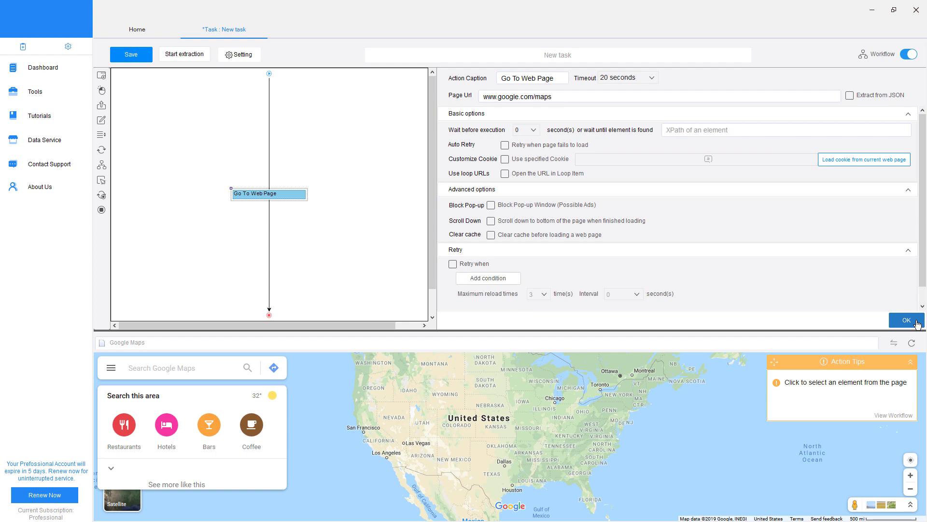
Apply the page settings, target the Maps search box for text entry, and copy Excel cell A2
{"action": "left_click", "coordinate": [917, 322]}
{"action": "left_click", "coordinate": [164, 346]}
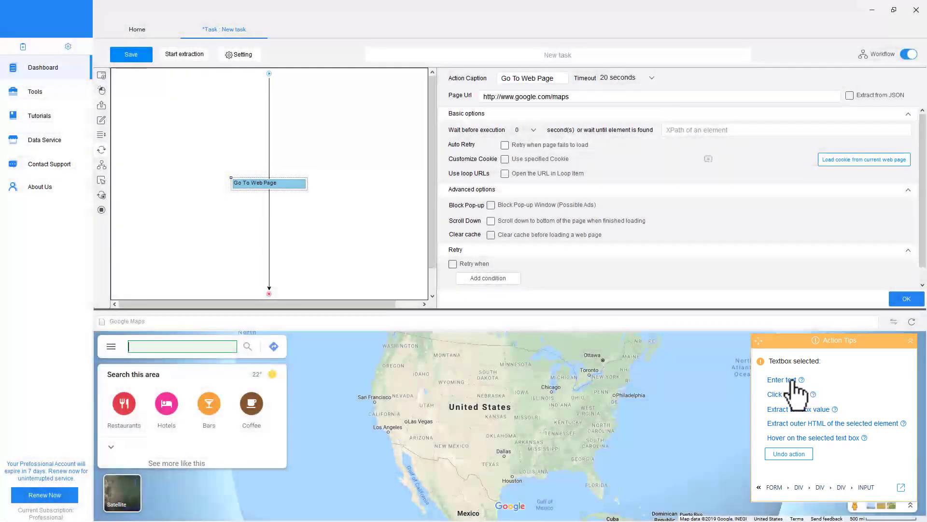
{"action": "left_click", "coordinate": [791, 380]}
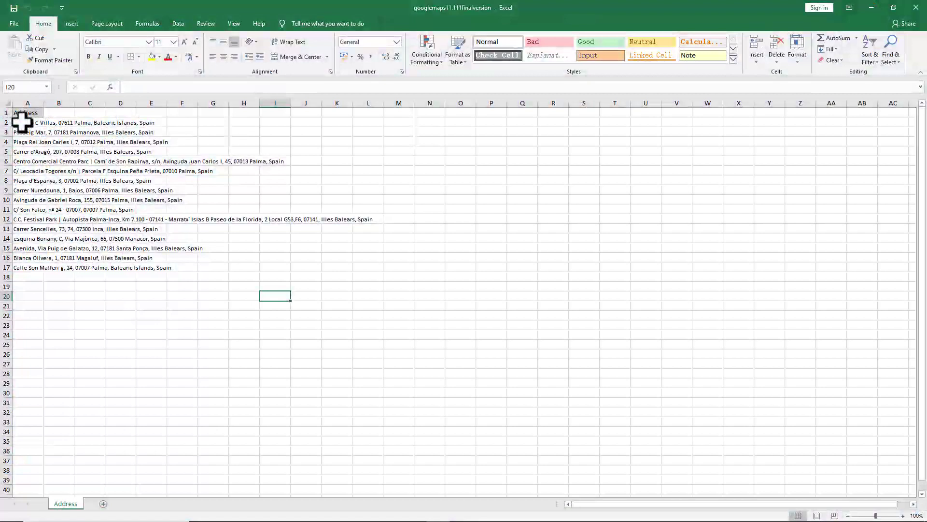
{"action": "left_click", "coordinate": [21, 120]}
{"action": "key", "text": "ctrl+c"}
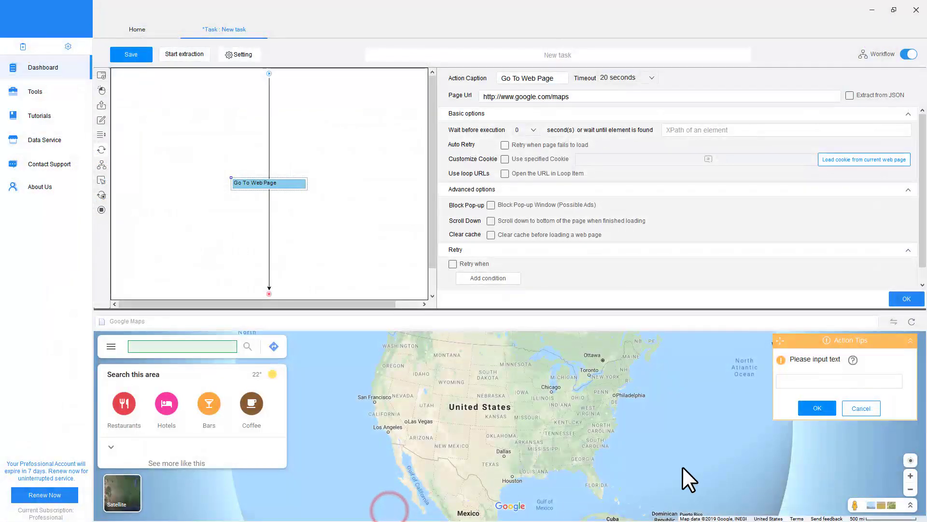
Paste the first address, Modulo C-Villas, as the text to enter in the Maps search box
{"action": "left_click", "coordinate": [805, 381]}
{"action": "key", "text": "ctrl+v"}
{"action": "left_click", "coordinate": [818, 408]}
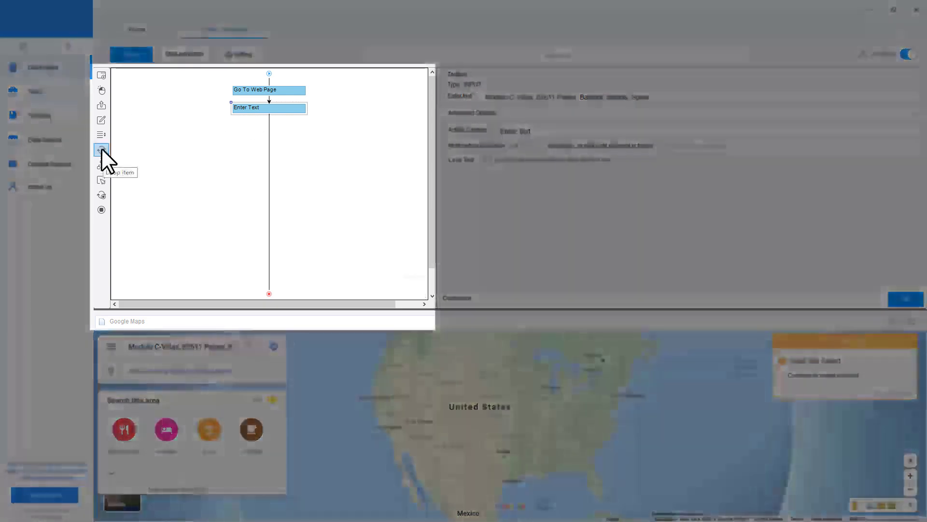
Add a Text list Loop Item after Enter Text and copy addresses A2:A17 from Excel
{"action": "left_click_drag", "start_coordinate": [101, 149], "coordinate": [274, 145]}
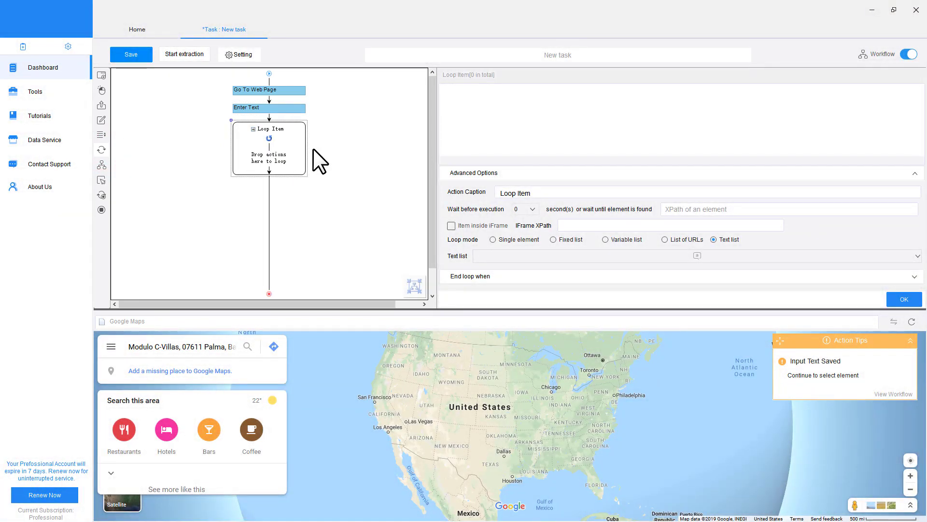
{"action": "left_click", "coordinate": [728, 256]}
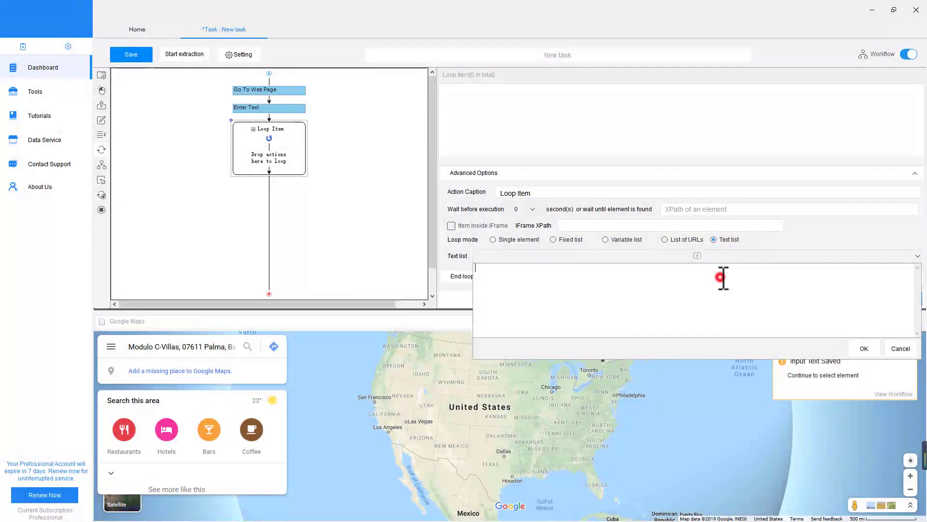
{"action": "left_click", "coordinate": [721, 275]}
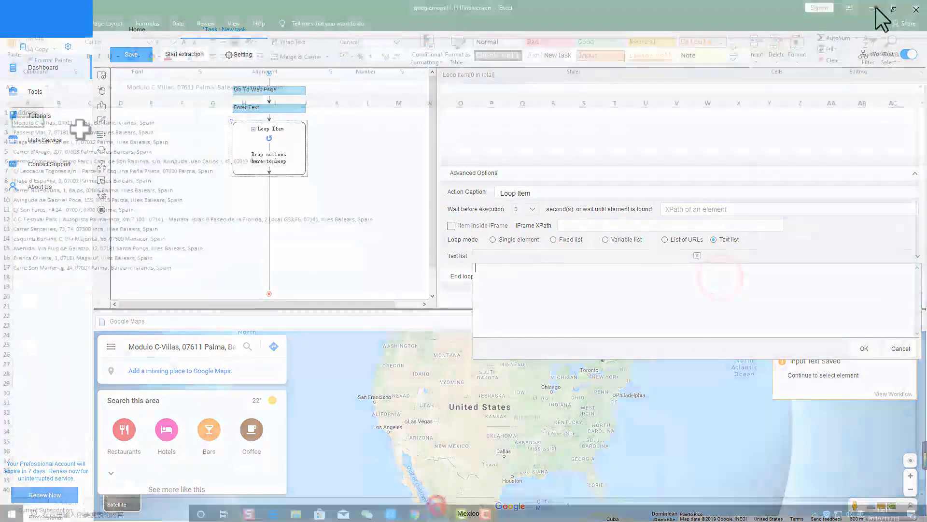
{"action": "left_click_drag", "start_coordinate": [27, 122], "coordinate": [27, 267]}
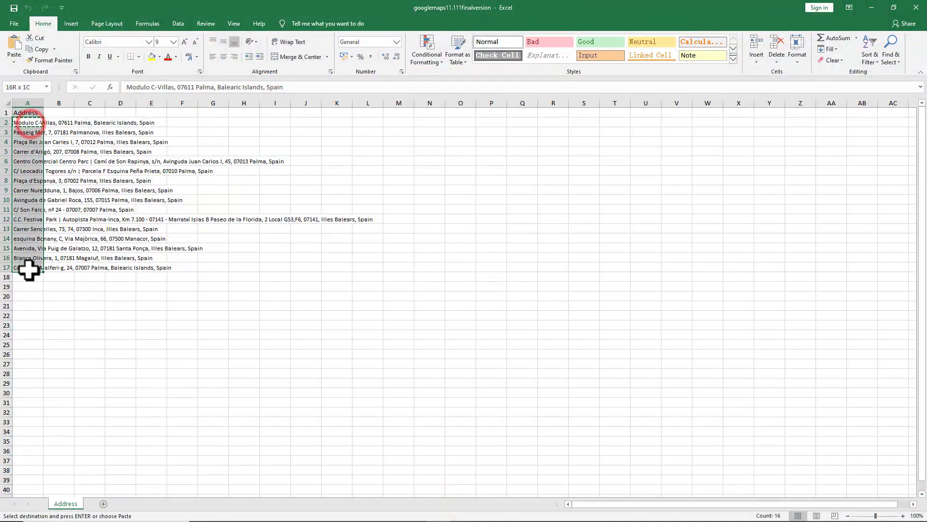
{"action": "key", "text": "ctrl+c"}
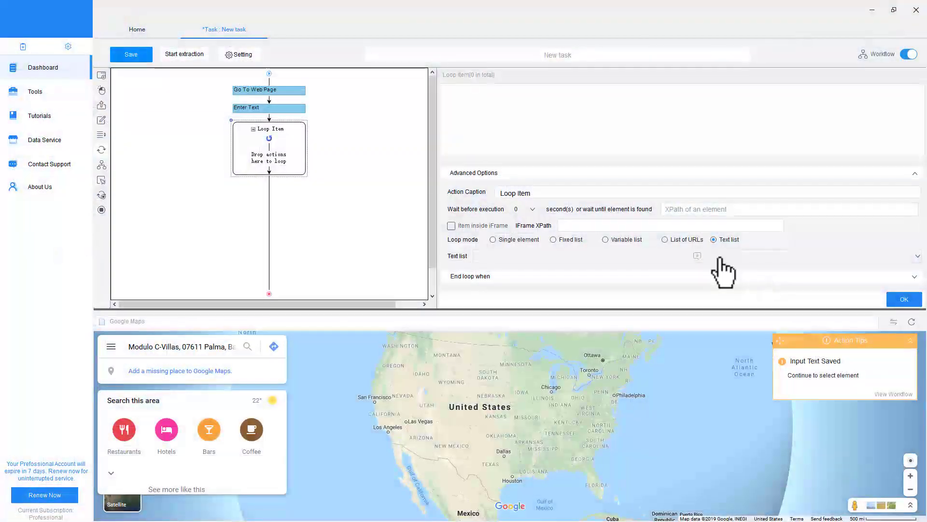
{"action": "left_click", "coordinate": [719, 254]}
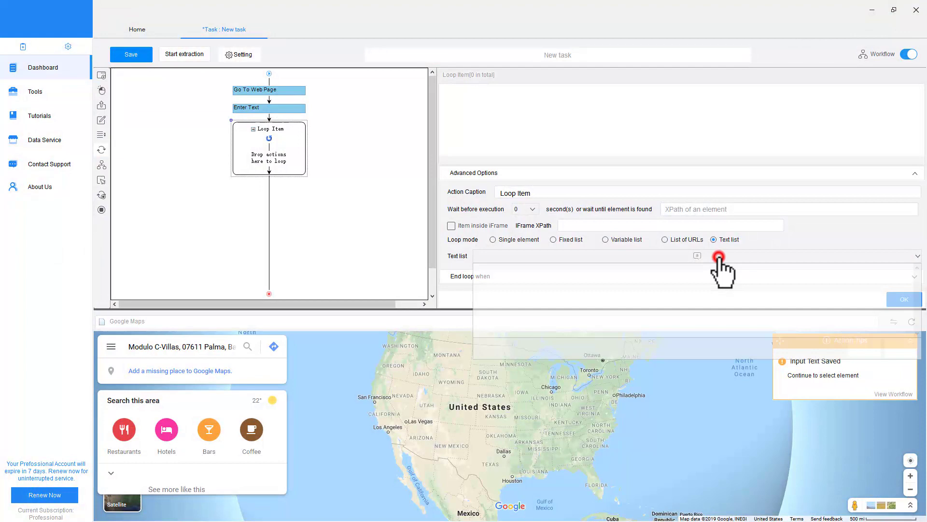
Paste the 16 Mallorca addresses into the loop's text list and confirm the loop settings
{"action": "key", "text": "ctrl+v"}
{"action": "left_click", "coordinate": [609, 277]}
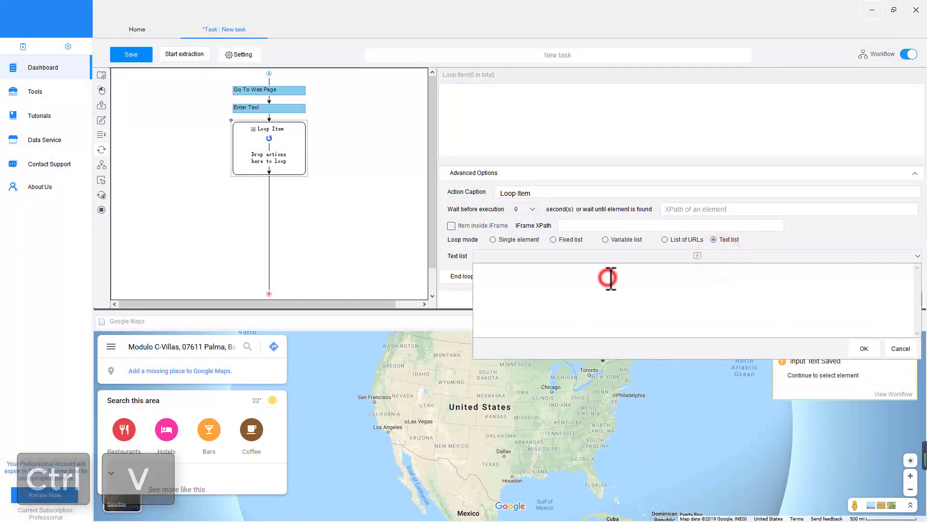
{"action": "left_click", "coordinate": [863, 348]}
{"action": "left_click", "coordinate": [906, 298]}
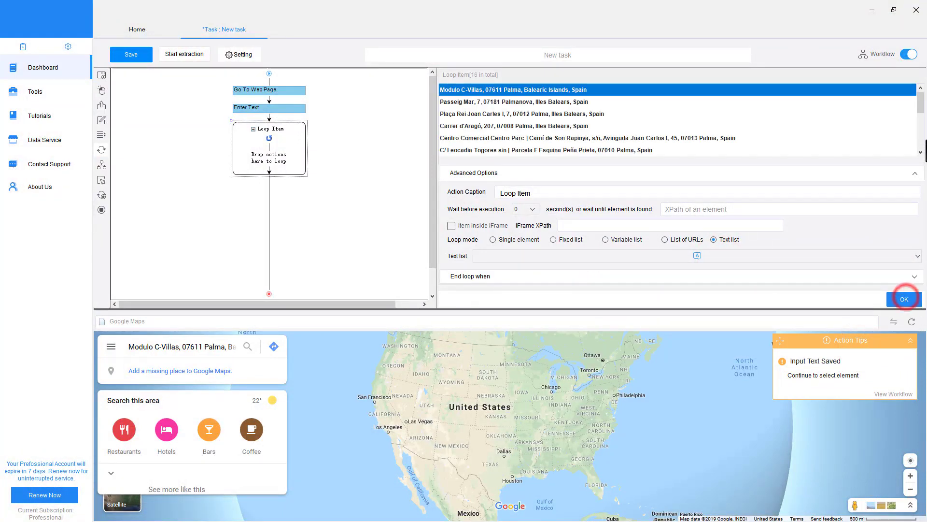
{"action": "mouse_move", "coordinate": [917, 97]}
{"action": "left_mouse_down"}
{"action": "mouse_move", "coordinate": [917, 126]}
{"action": "mouse_move", "coordinate": [921, 97]}
{"action": "left_mouse_up"}
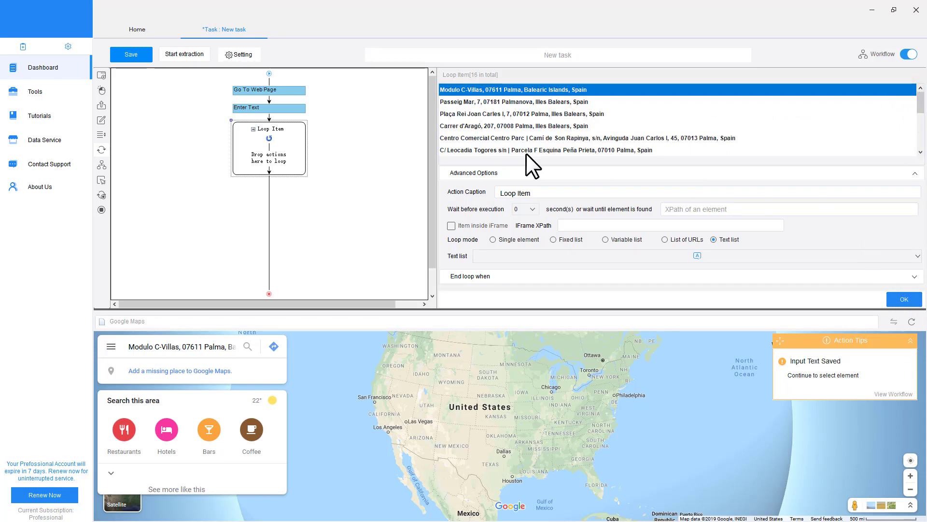
Move Enter Text inside the Loop Item, have it fill in each looped address, and save
{"action": "left_click_drag", "start_coordinate": [290, 104], "coordinate": [290, 149]}
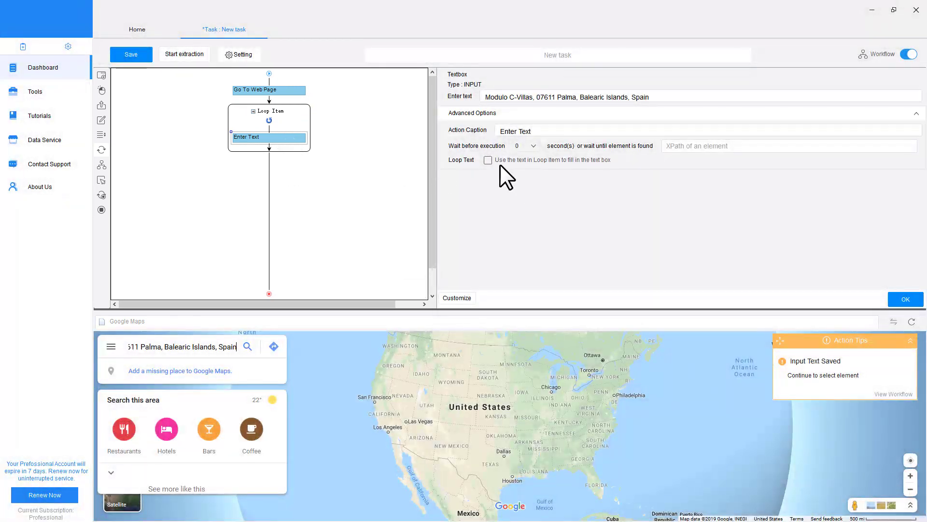
{"action": "left_click", "coordinate": [487, 160]}
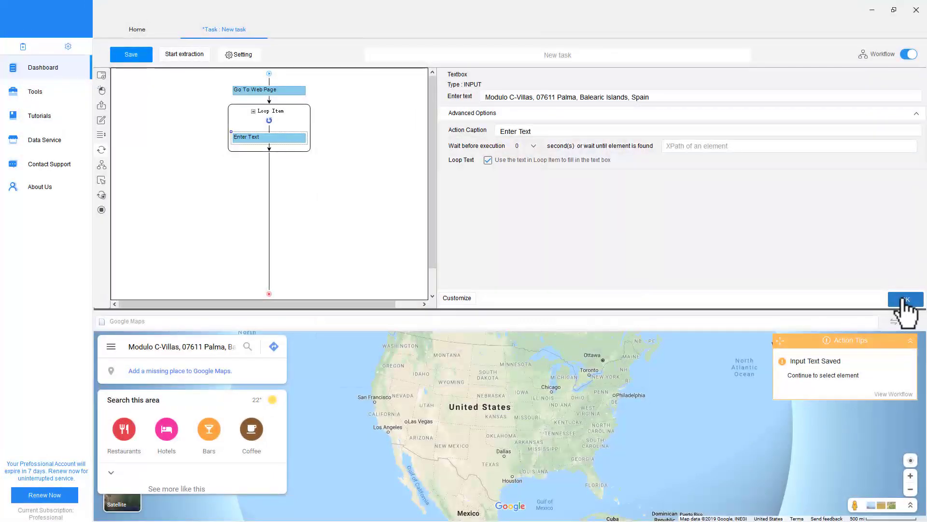
{"action": "left_click", "coordinate": [904, 300]}
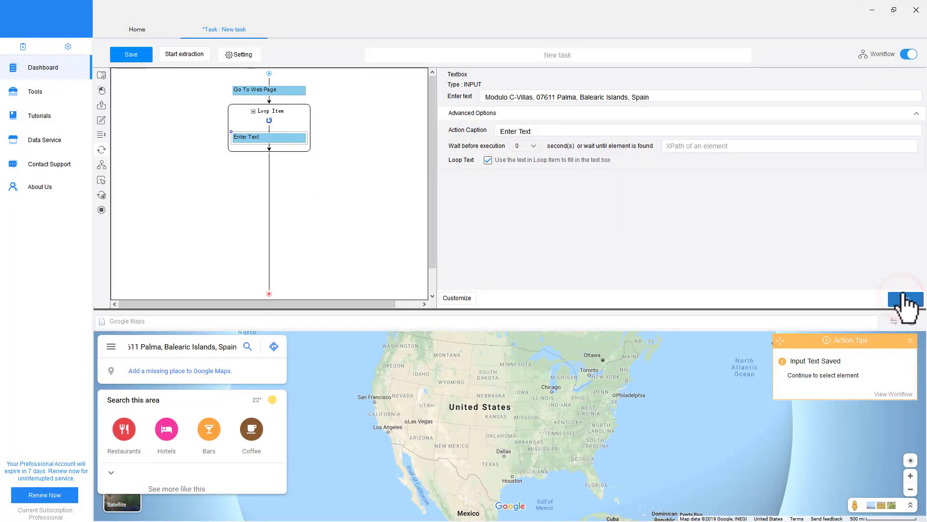
{"action": "left_click", "coordinate": [143, 59]}
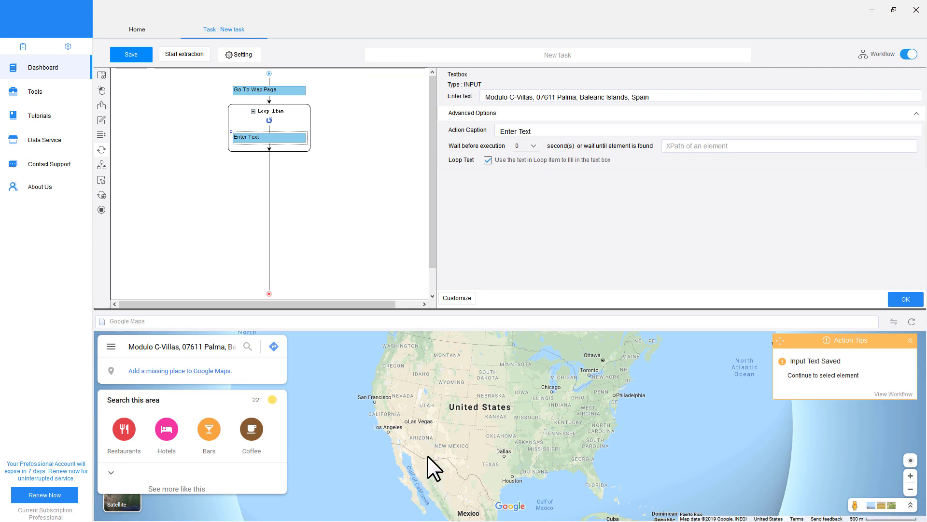
Add a Click Item on the Maps search button after Enter Text, with 3 s AJAX load
{"action": "left_click", "coordinate": [246, 343]}
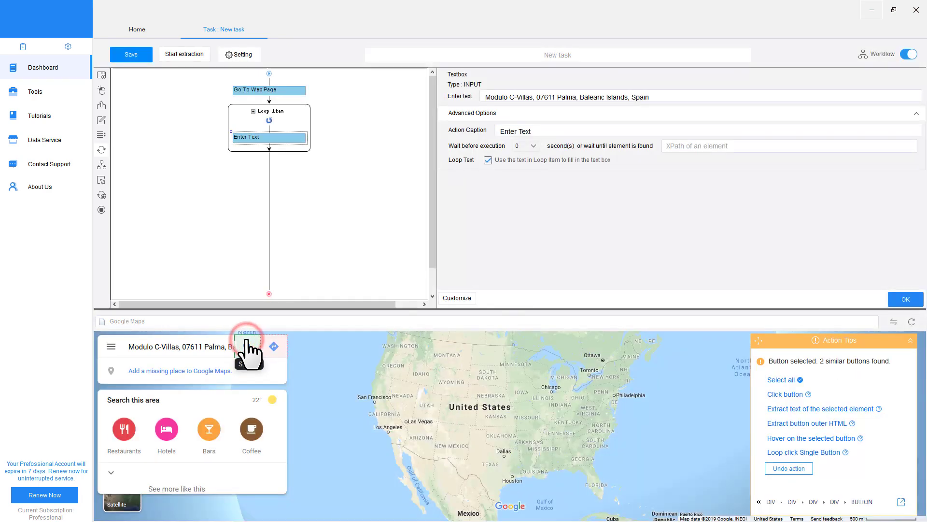
{"action": "left_click", "coordinate": [791, 392]}
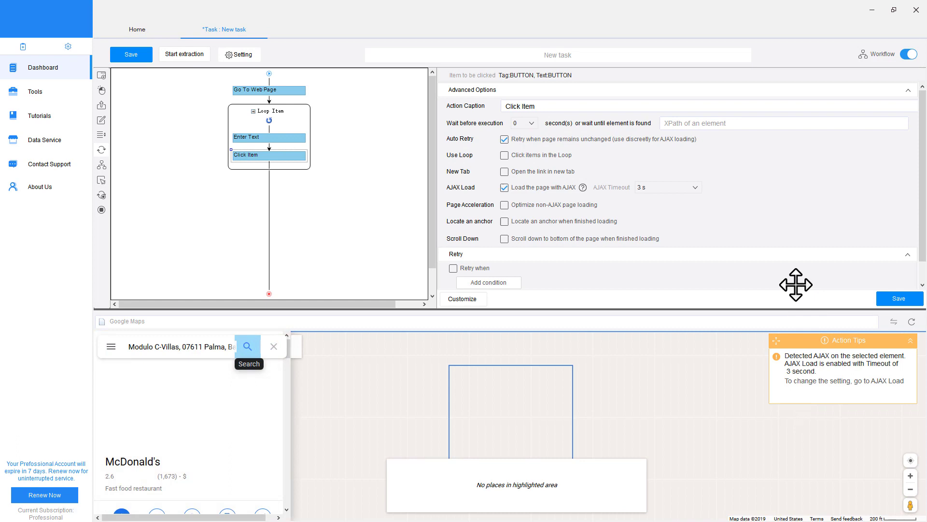
{"action": "left_click", "coordinate": [505, 139]}
{"action": "left_click", "coordinate": [906, 295]}
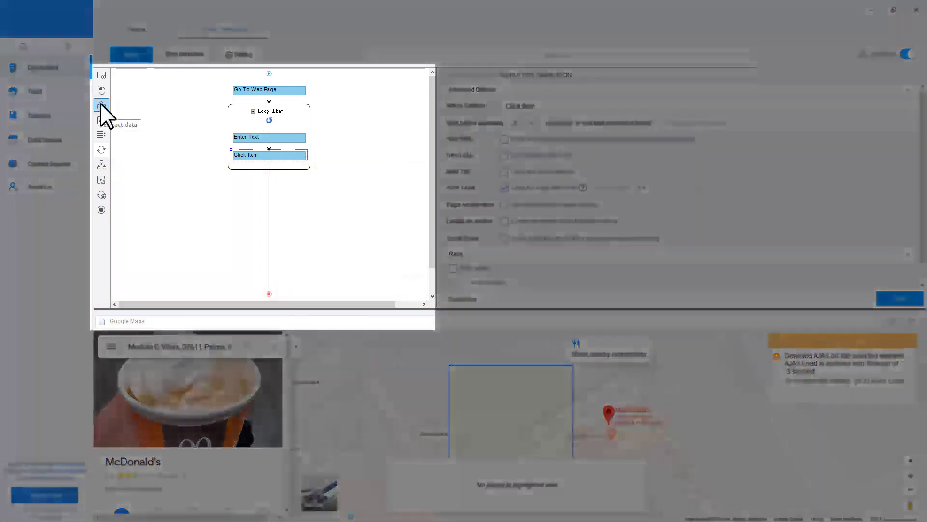
Add an Extract Data step after Click Item that captures the current web page URL
{"action": "left_click", "coordinate": [100, 104]}
{"action": "left_click_drag", "start_coordinate": [100, 103], "coordinate": [271, 164]}
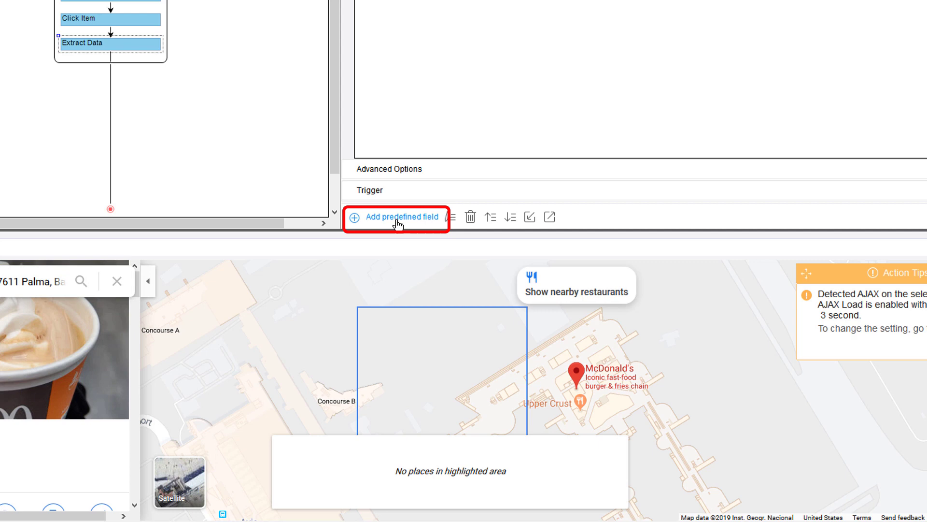
{"action": "left_click", "coordinate": [397, 222]}
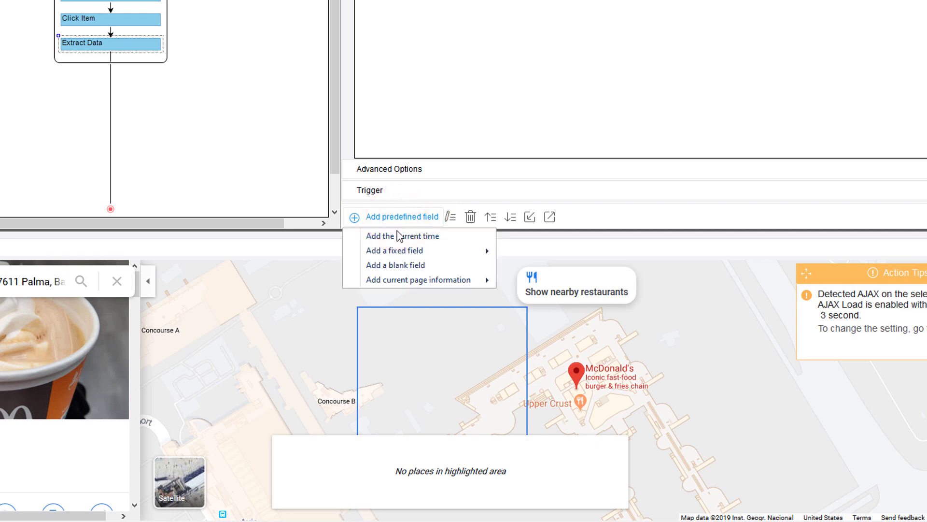
{"action": "mouse_move", "coordinate": [403, 286]}
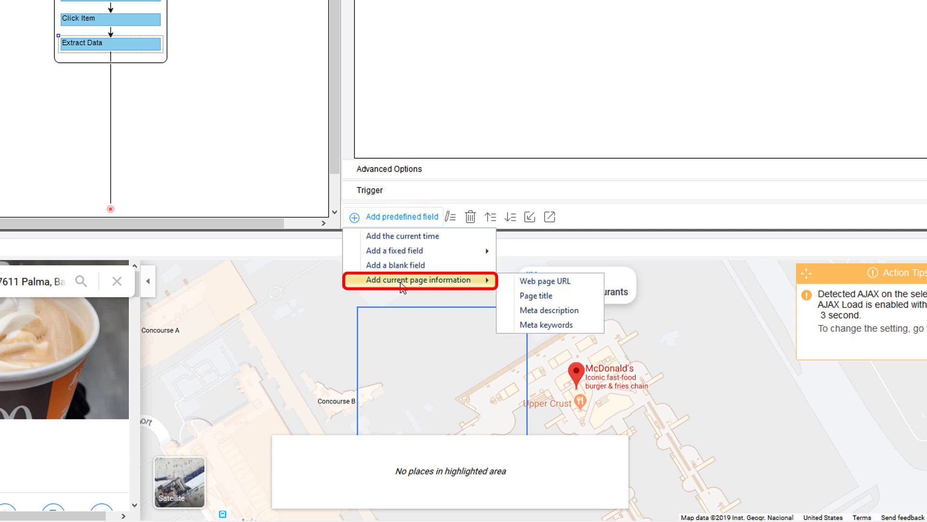
{"action": "left_click", "coordinate": [539, 284]}
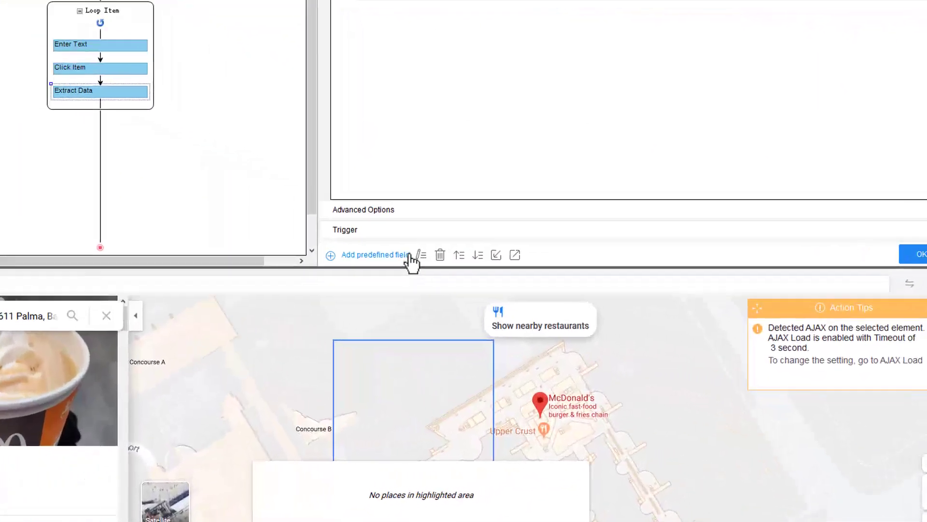
Add a Match with Regular Expression refinement step to the extracted page URL field
{"action": "left_click", "coordinate": [419, 256]}
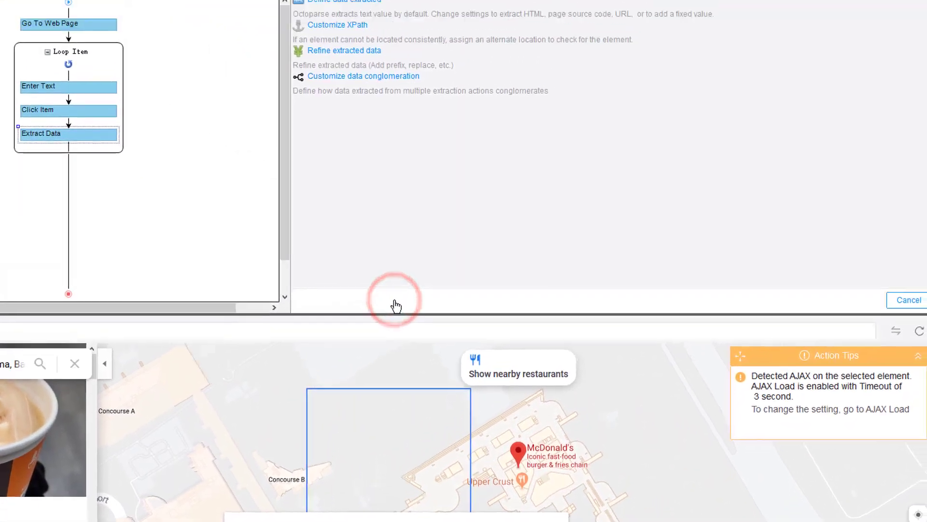
{"action": "left_click", "coordinate": [418, 63]}
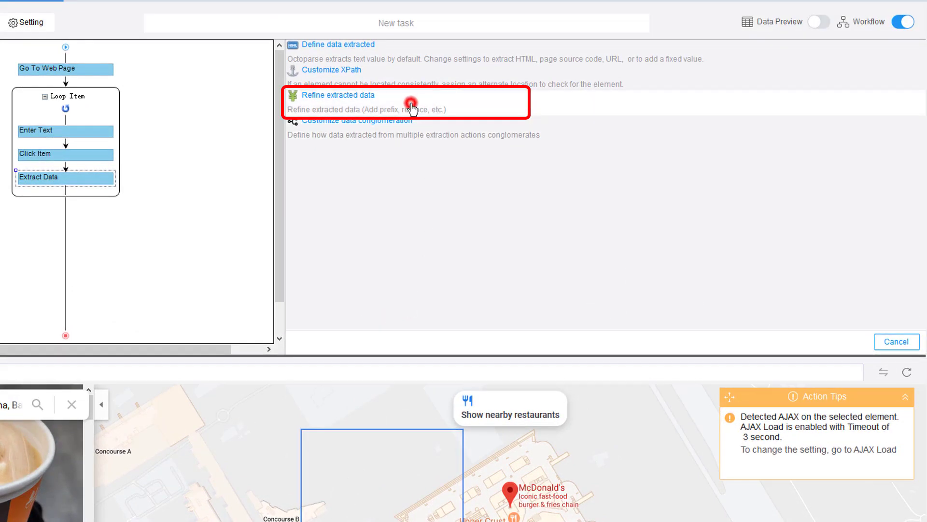
{"action": "left_click", "coordinate": [666, 342]}
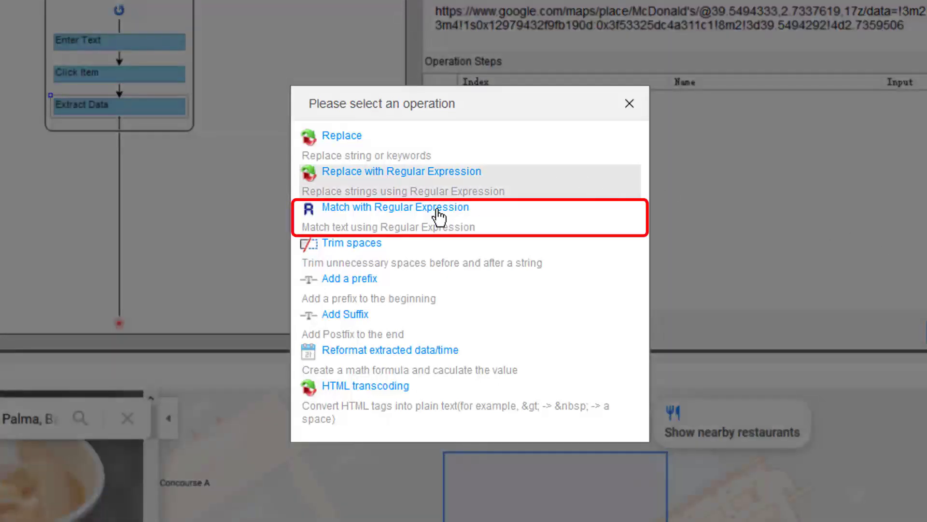
{"action": "left_click", "coordinate": [438, 214]}
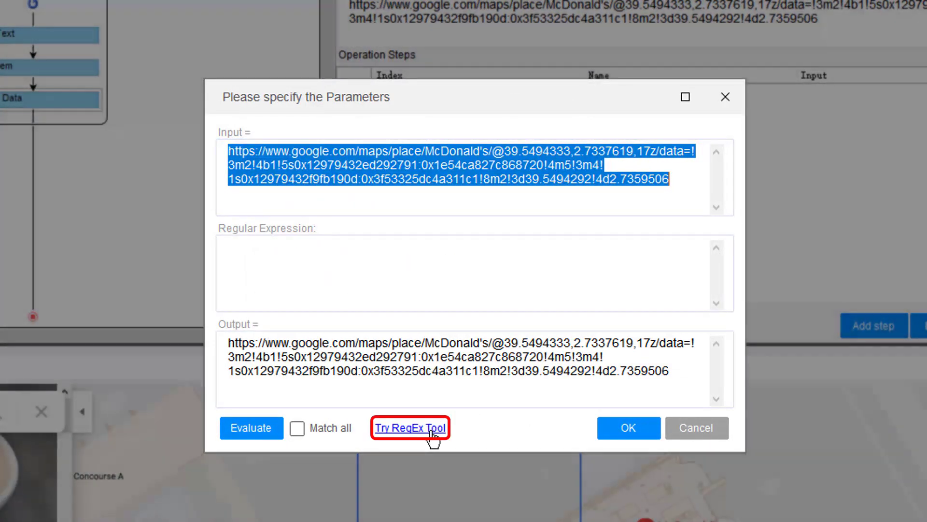
In the RegEx Tool, match URL text starting after '@' and ending before ',1'
{"action": "left_click", "coordinate": [432, 428]}
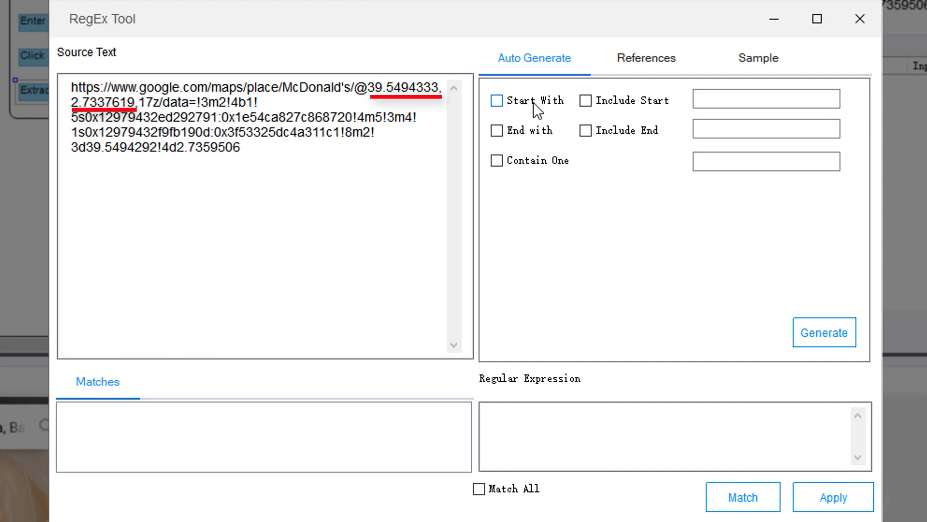
{"action": "left_click", "coordinate": [534, 102]}
{"action": "left_click", "coordinate": [751, 101]}
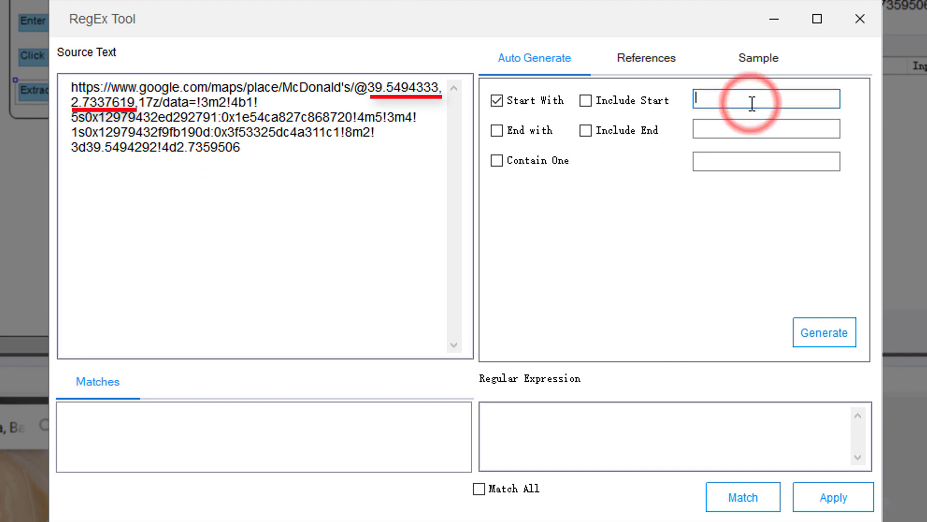
{"action": "type", "text": "@"}
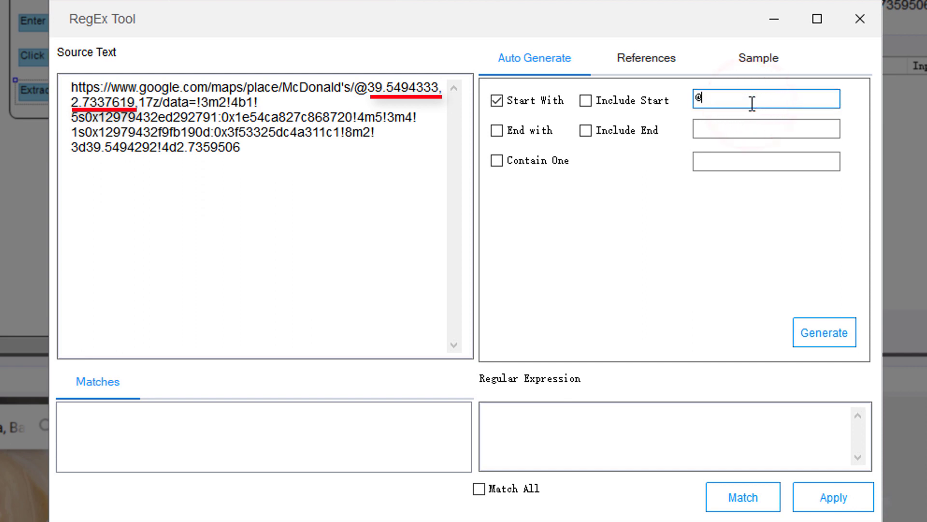
{"action": "left_click", "coordinate": [541, 128]}
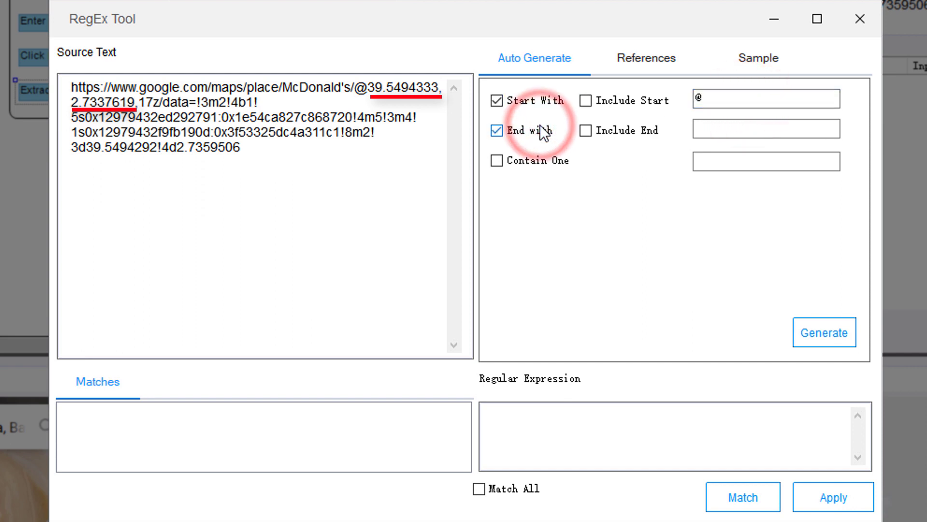
{"action": "left_click", "coordinate": [763, 128]}
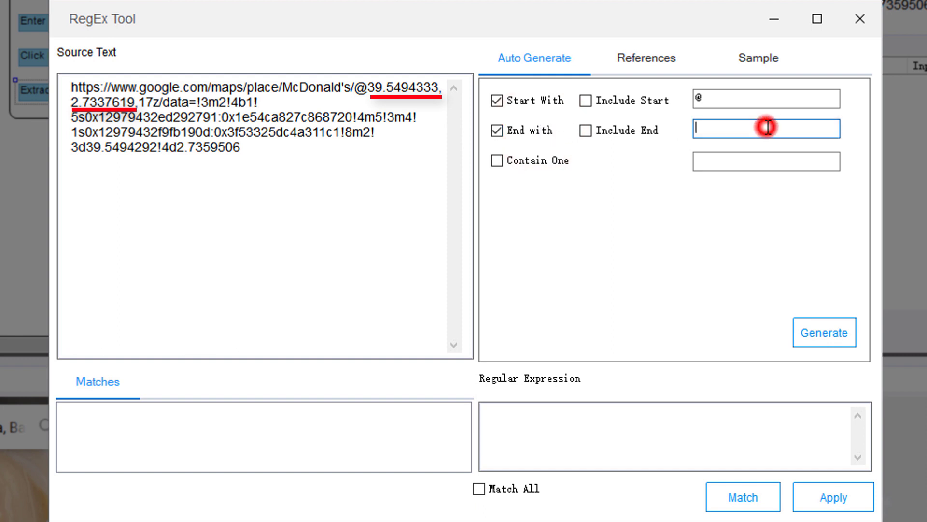
{"action": "type", "text": ",1"}
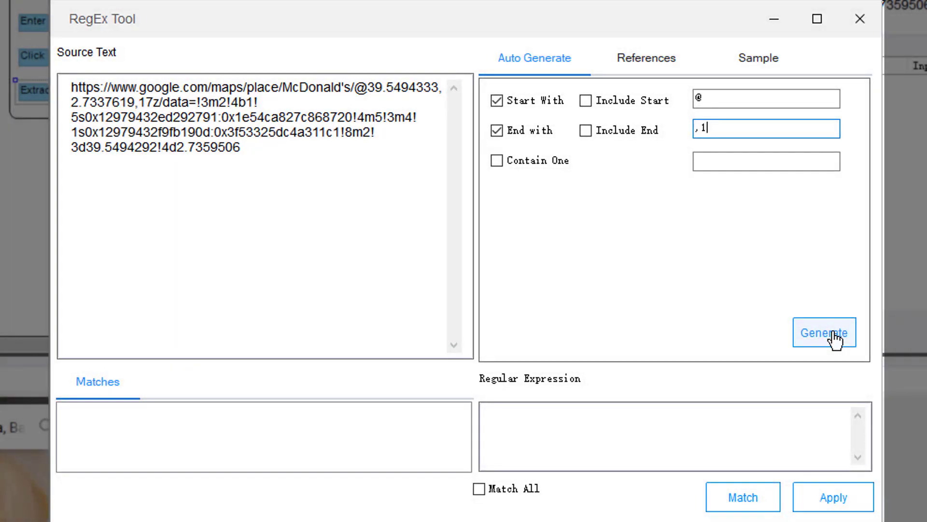
Generate and apply the regex (?<=@)(.+?)(?=,1) so the field keeps only 39.5494333,2.7337619
{"action": "left_click", "coordinate": [835, 335]}
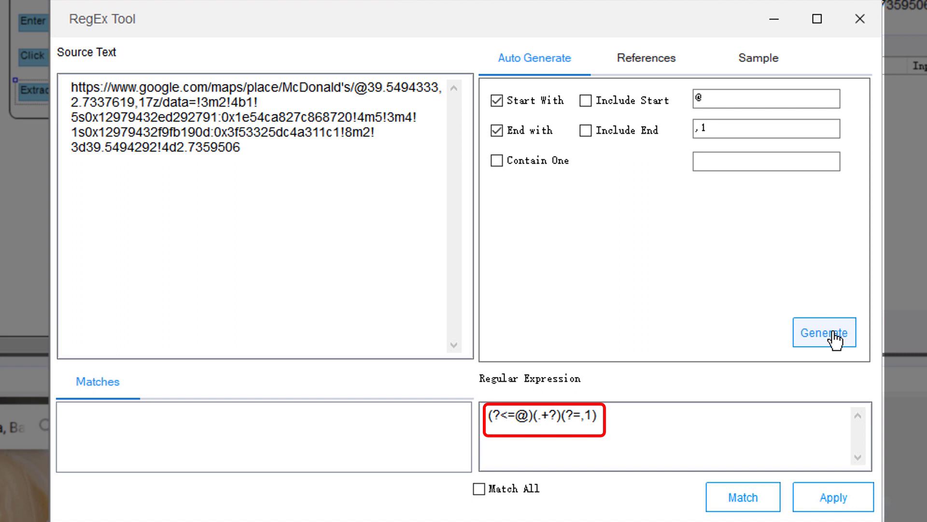
{"action": "left_click", "coordinate": [754, 497]}
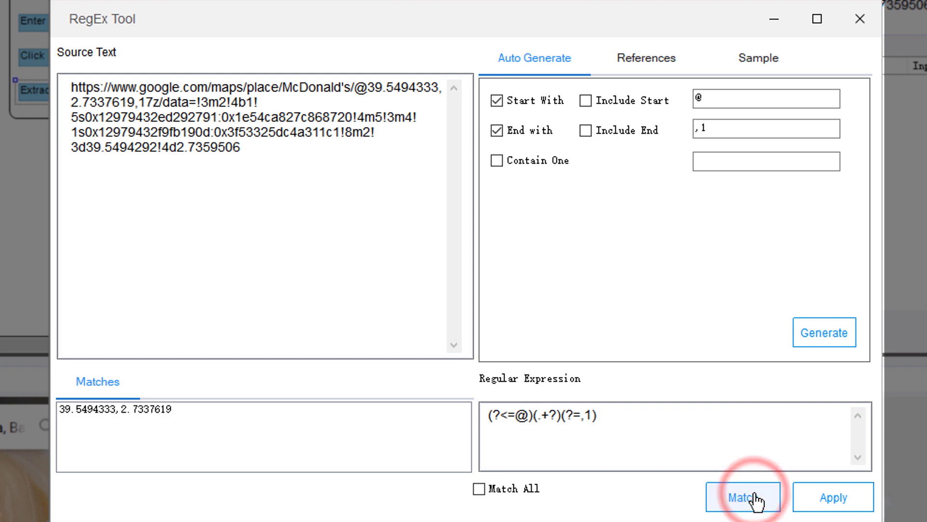
{"action": "left_click", "coordinate": [831, 501]}
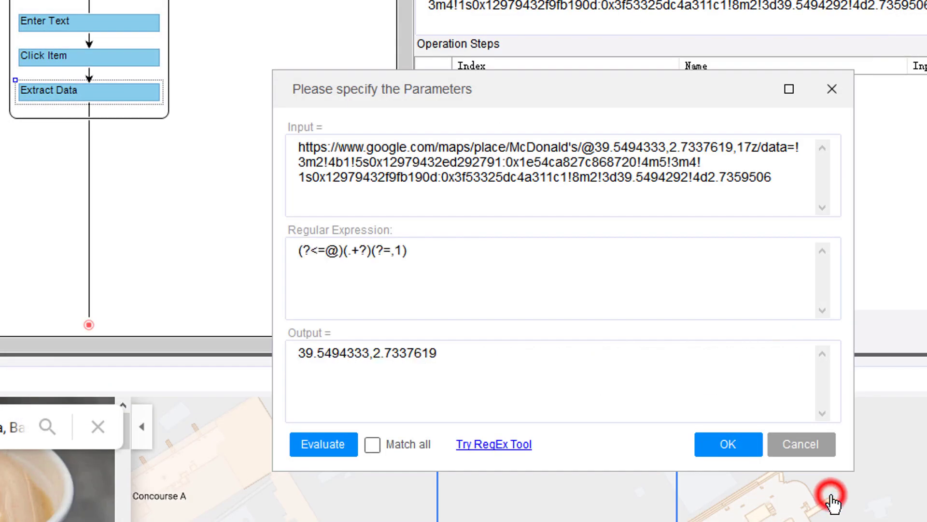
{"action": "left_click", "coordinate": [748, 451]}
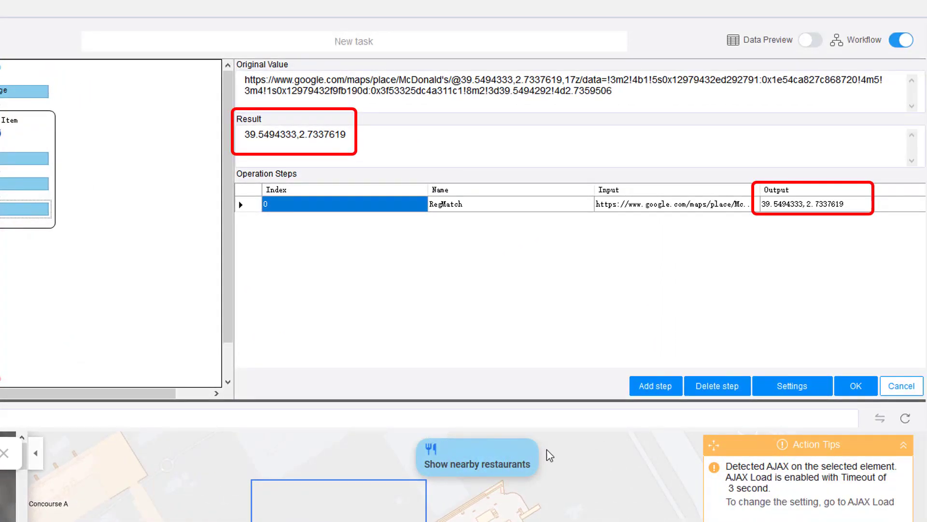
{"action": "left_click", "coordinate": [854, 389]}
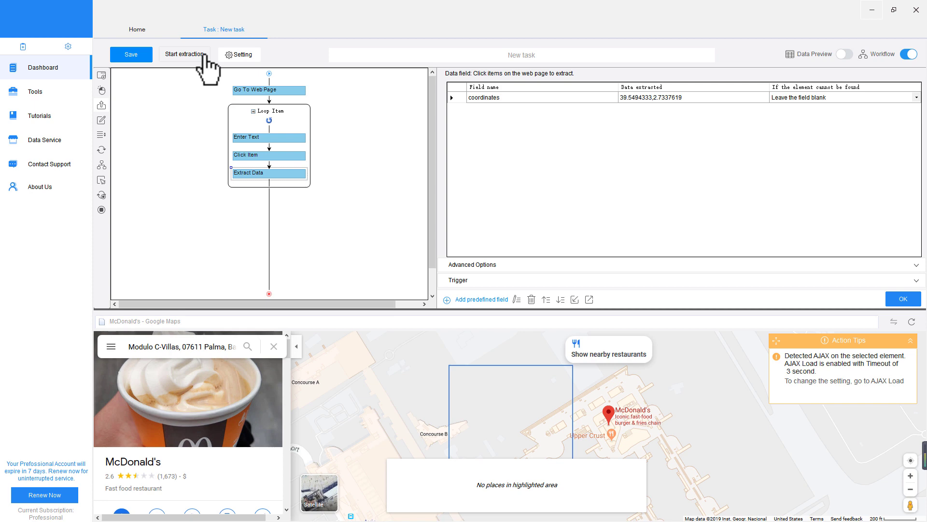
Run the task as a local extraction and maximize the extraction window
{"action": "left_click", "coordinate": [205, 55]}
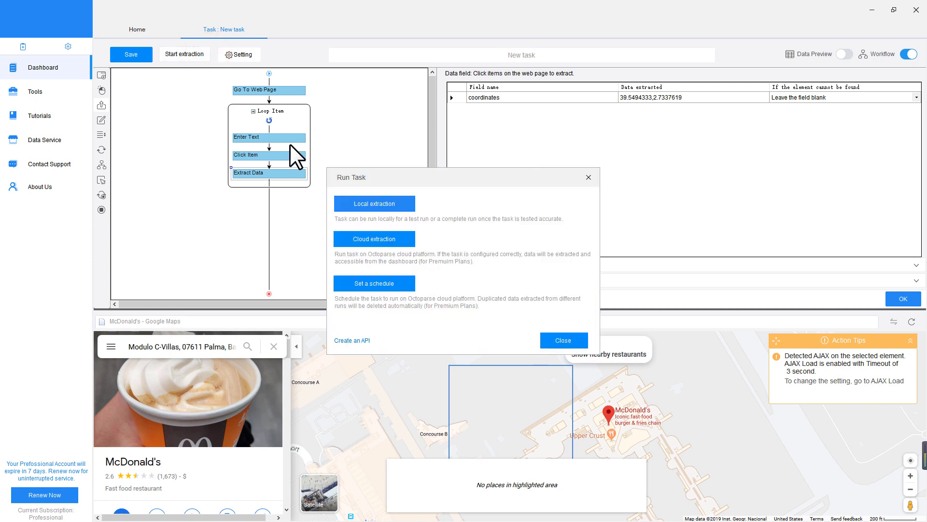
{"action": "left_click", "coordinate": [406, 202]}
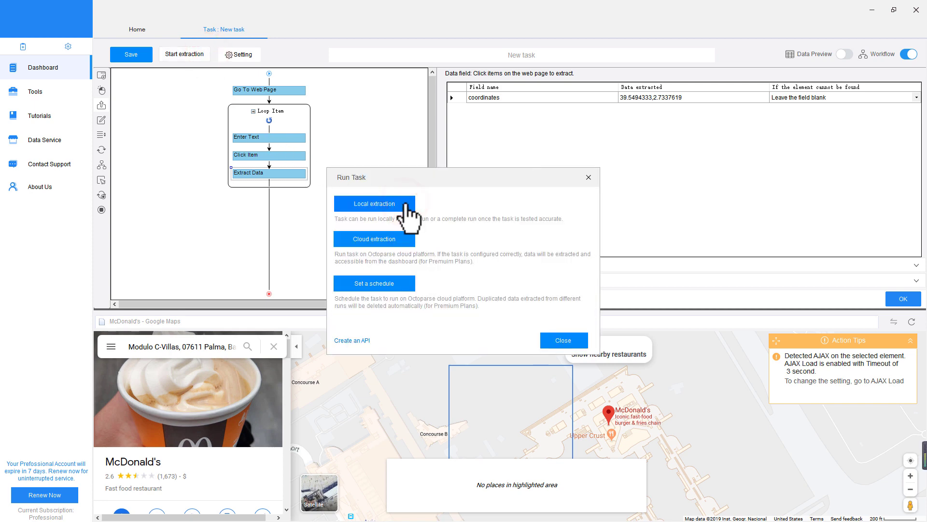
{"action": "left_click", "coordinate": [406, 202]}
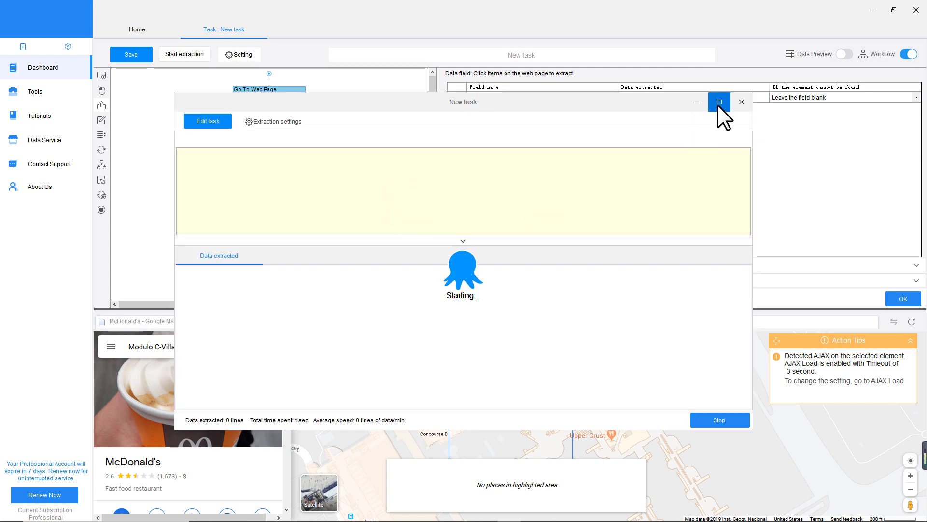
{"action": "left_click", "coordinate": [718, 102]}
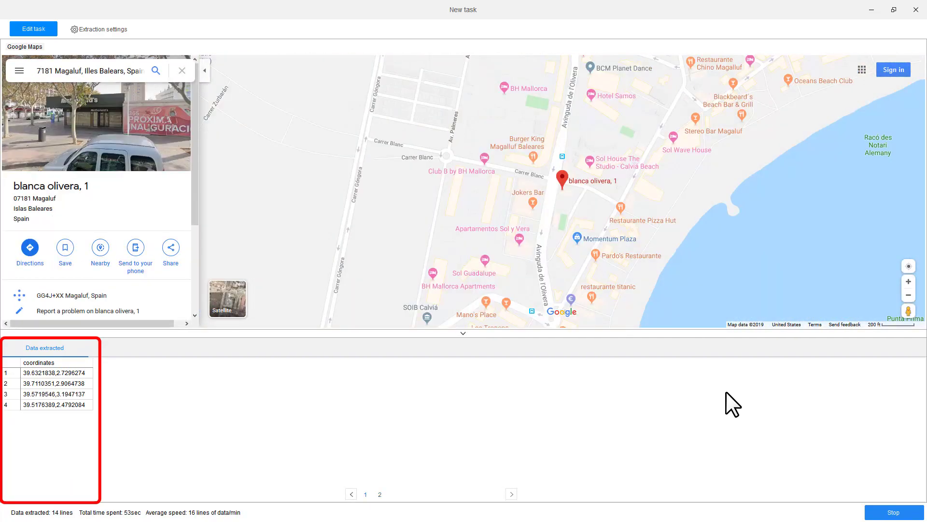
Export the 16 extracted coordinate lines once the run finishes
{"action": "left_click", "coordinate": [516, 327]}
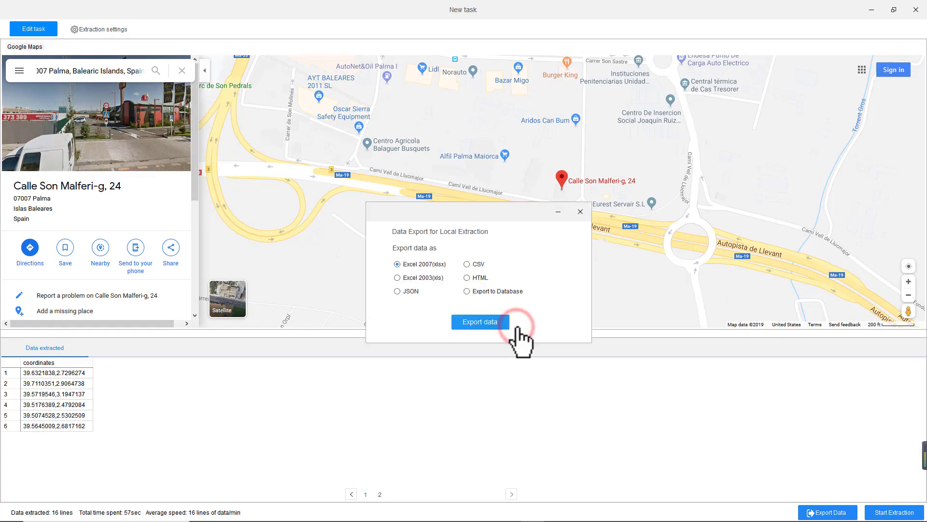